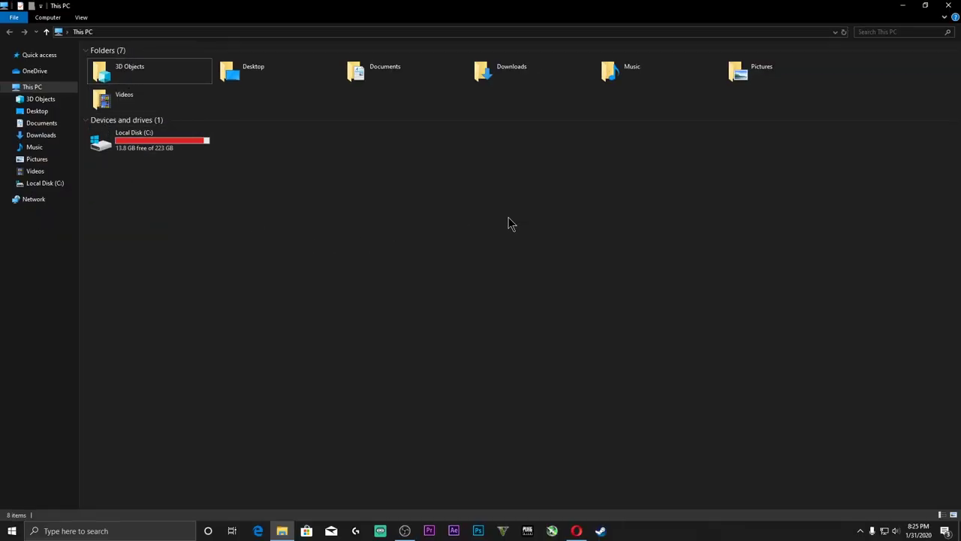
# Minimize the file window, open Computer Management for this PC in a maximized window, and show Disk Management.
pyautogui.click(903, 16)
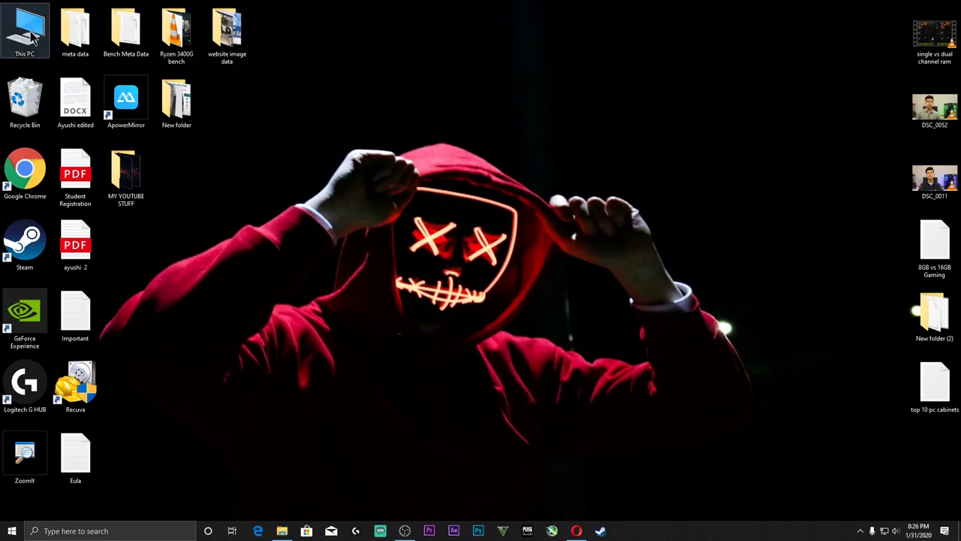
pyautogui.rightClick(72, 86)
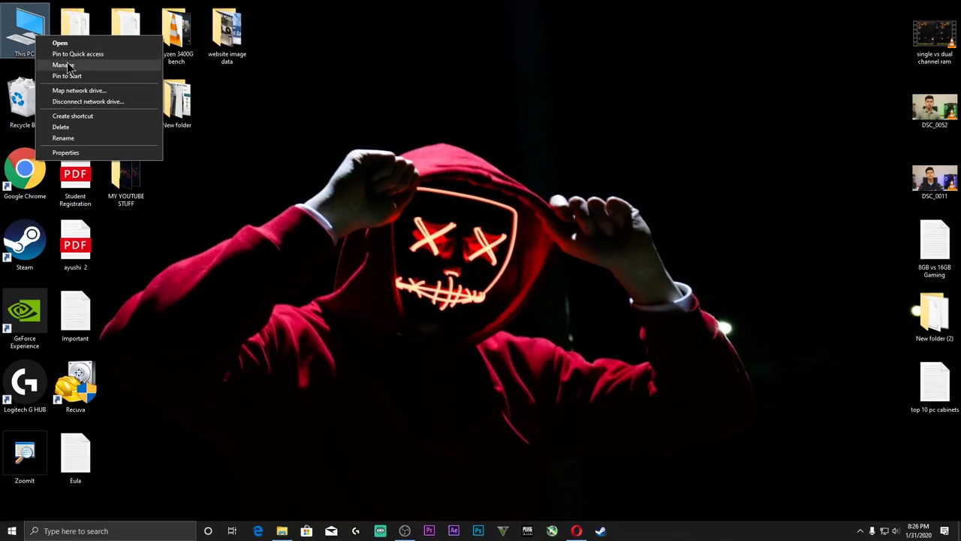
pyautogui.click(135, 126)
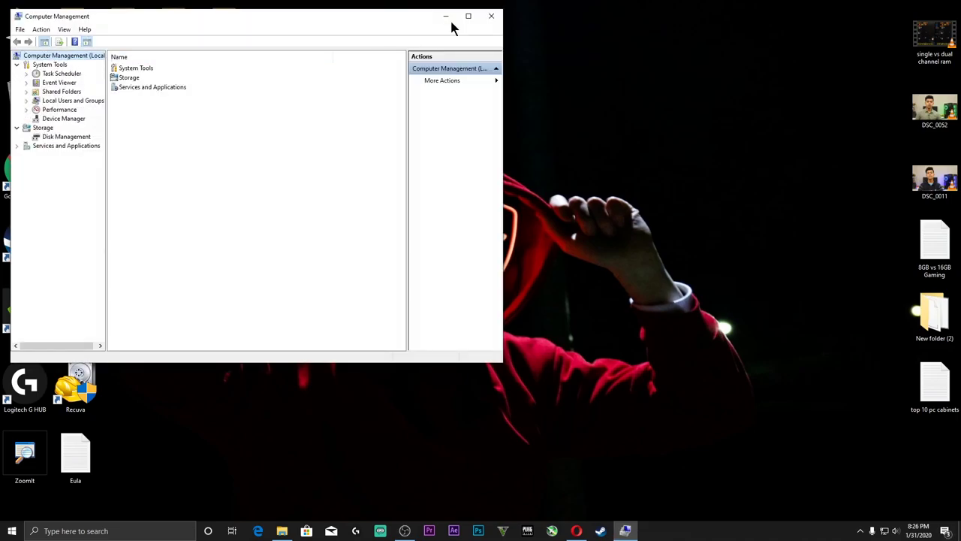
pyautogui.click(469, 16)
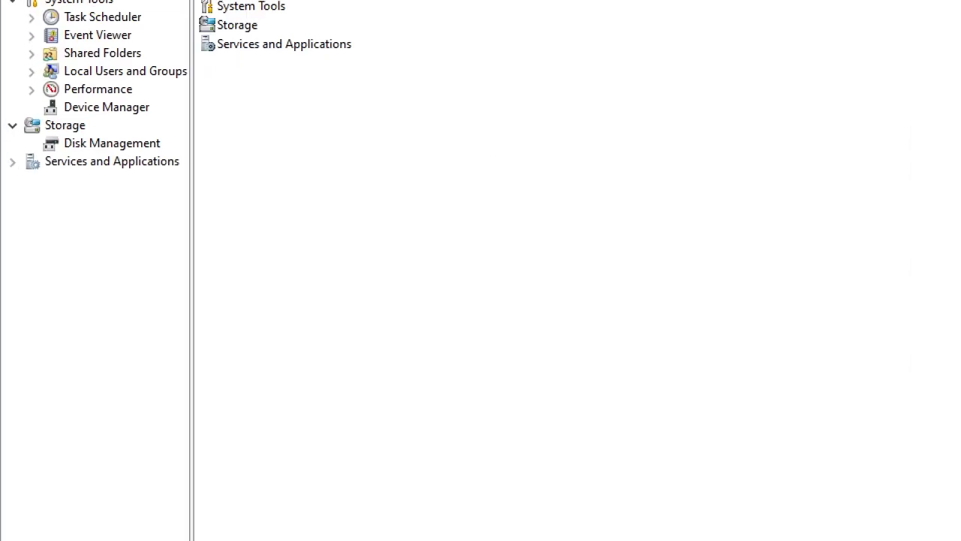
pyautogui.click(83, 143)
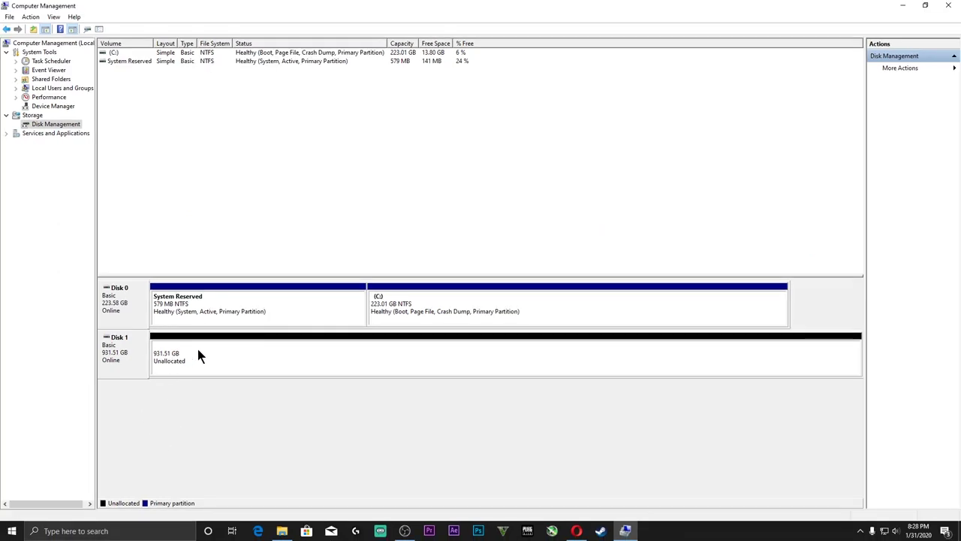
# Start a new simple volume on Disk 1's unallocated space with a size of 500000 MB.
pyautogui.rightClick(198, 350)
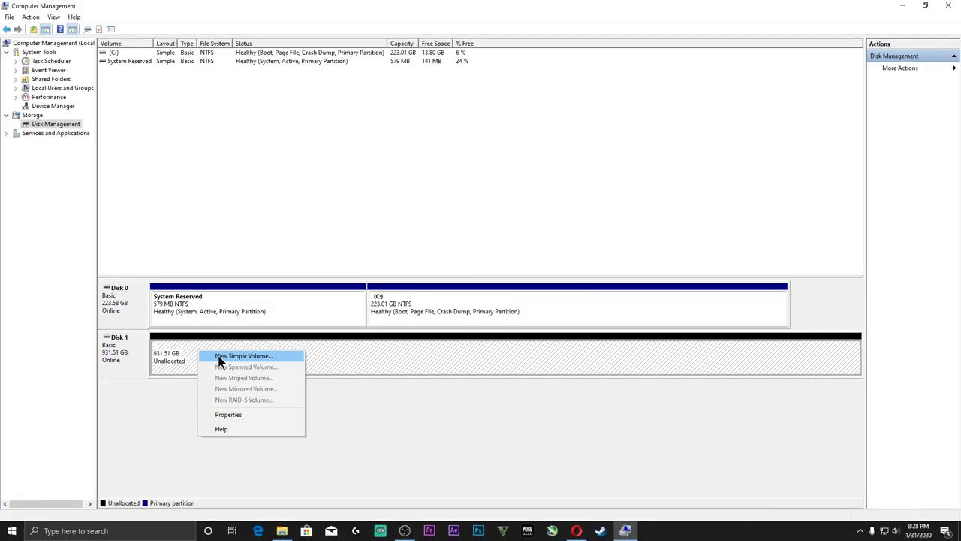
pyautogui.click(241, 359)
pyautogui.moveTo(221, 60); pyautogui.dragTo(315, 104)
pyautogui.click(383, 271)
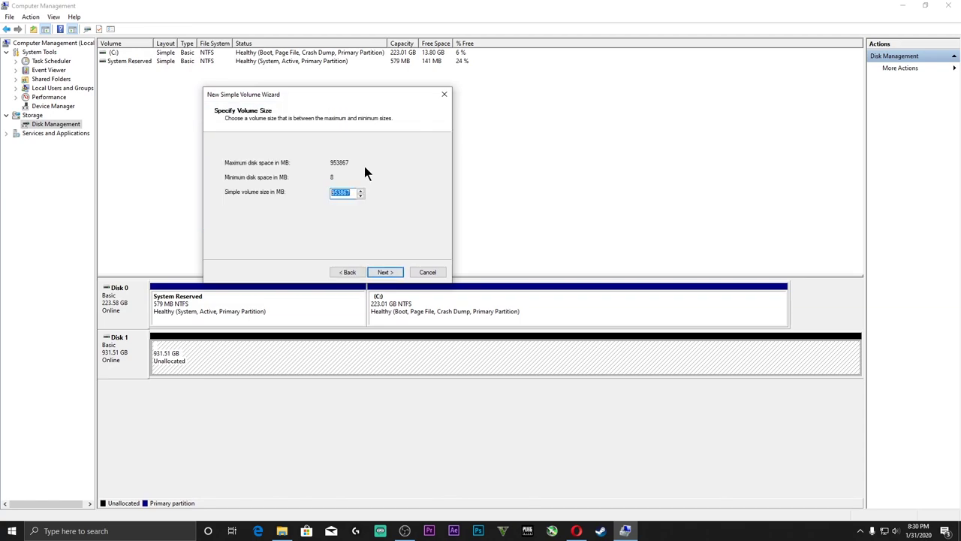
pyautogui.moveTo(328, 93); pyautogui.dragTo(405, 118)
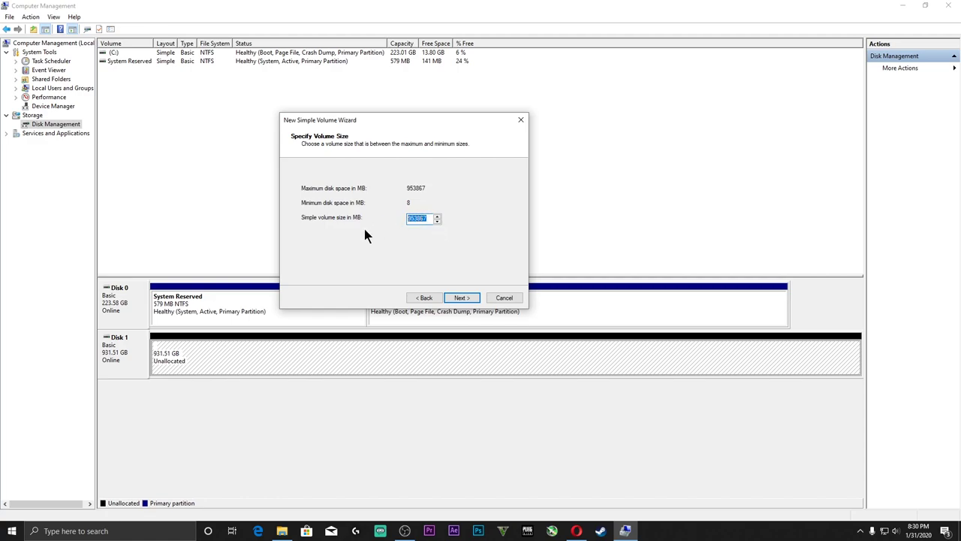
pyautogui.write('500000')
pyautogui.click(461, 298)
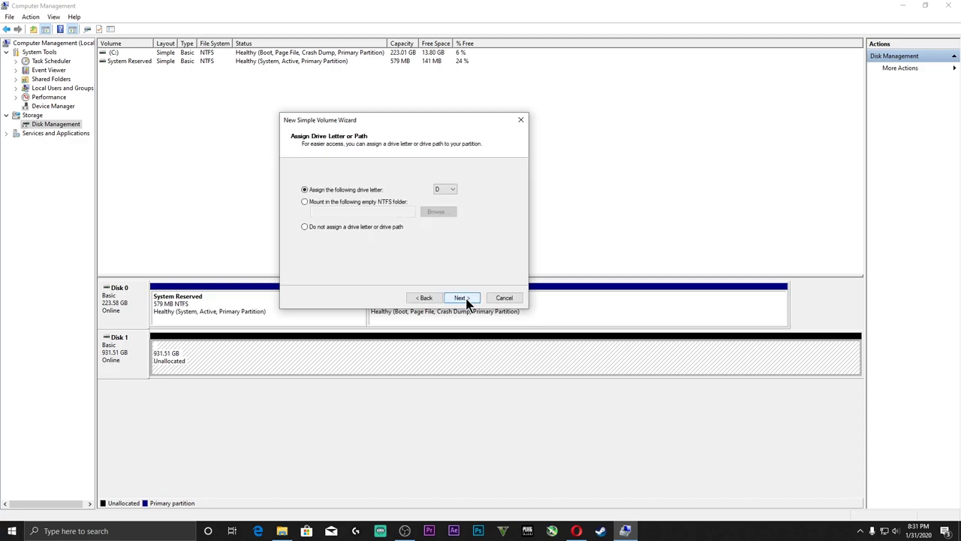
# Assign drive letter E, create the volume with an NTFS quick format labelled New Volume, and close its folder window.
pyautogui.click(446, 190)
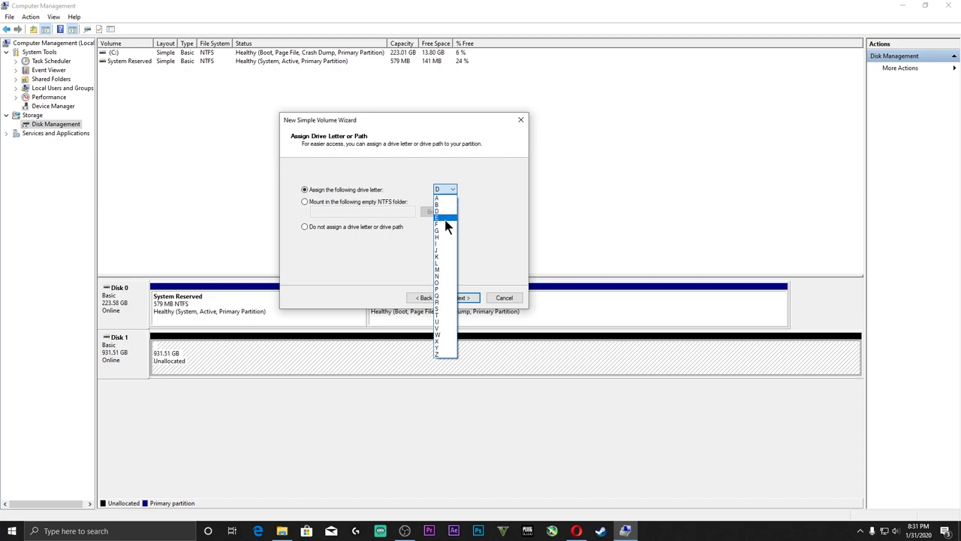
pyautogui.click(445, 218)
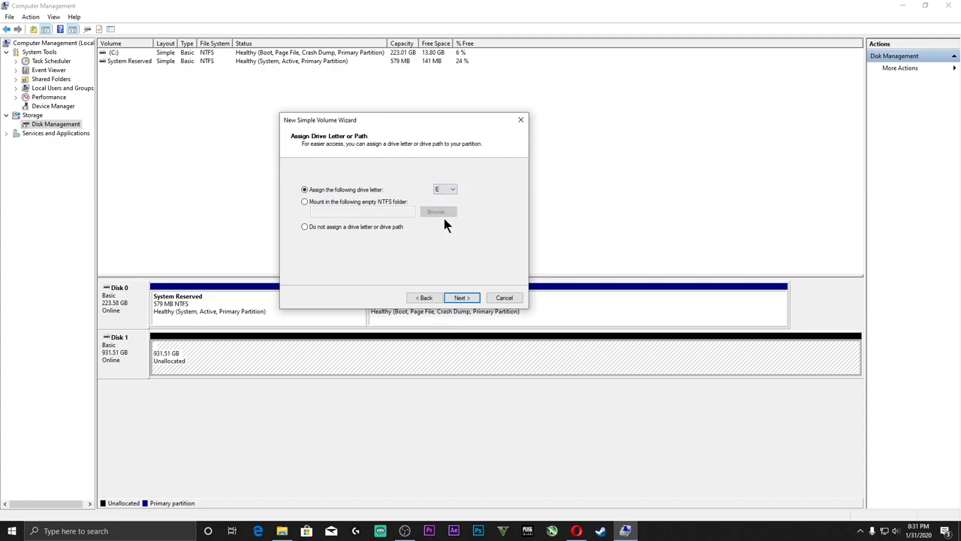
pyautogui.click(468, 300)
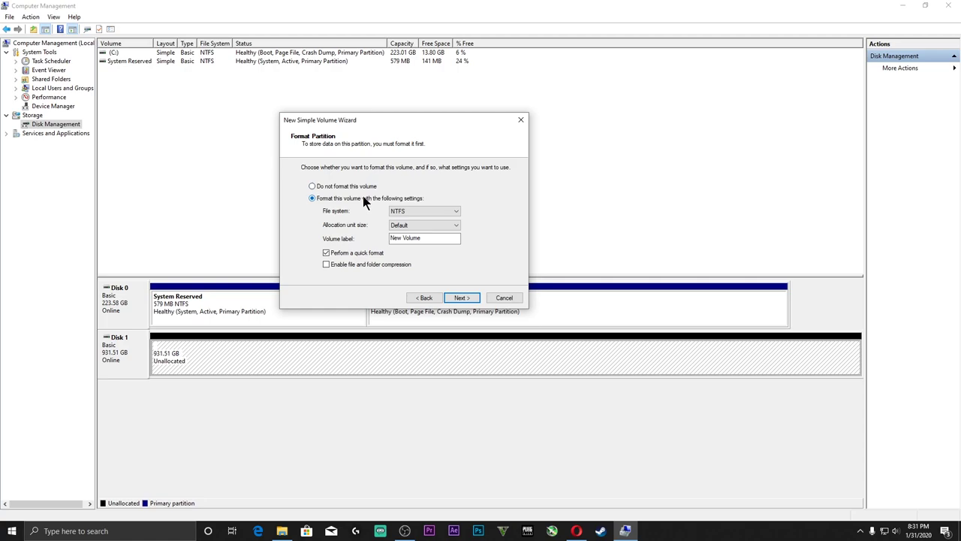
pyautogui.click(460, 298)
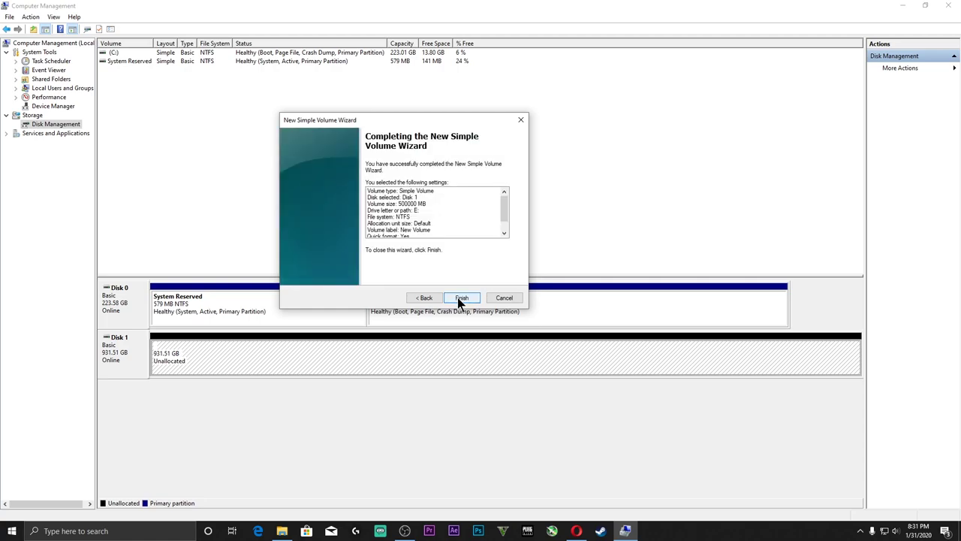
pyautogui.click(460, 298)
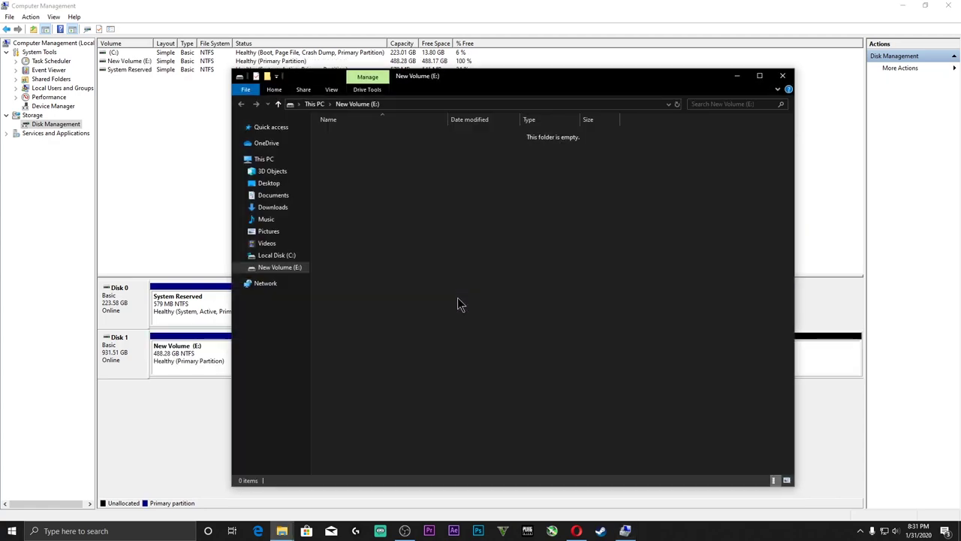
pyautogui.click(781, 77)
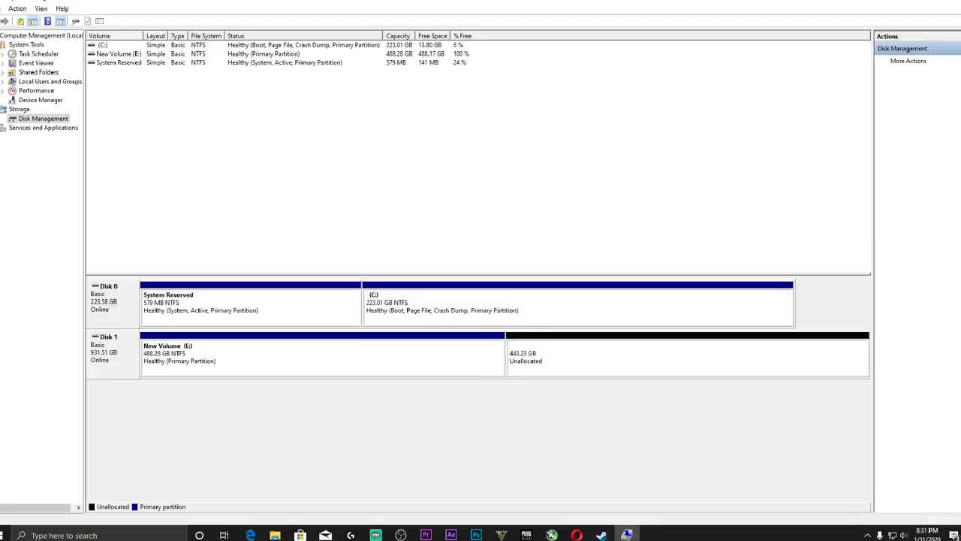
# Start another simple volume on Disk 1's remaining unallocated space, using the full 453866 MB.
pyautogui.rightClick(565, 368)
pyautogui.click(593, 366)
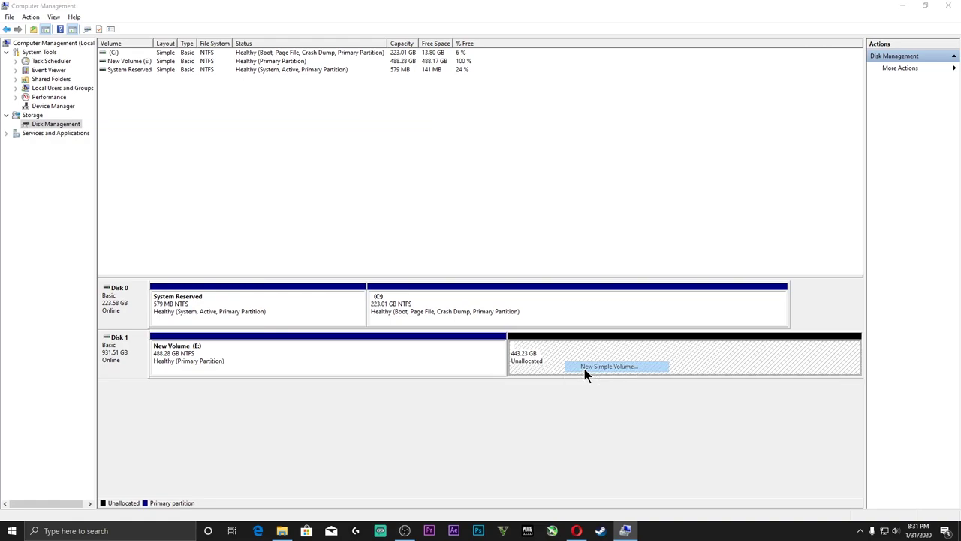
pyautogui.moveTo(250, 51); pyautogui.dragTo(345, 62)
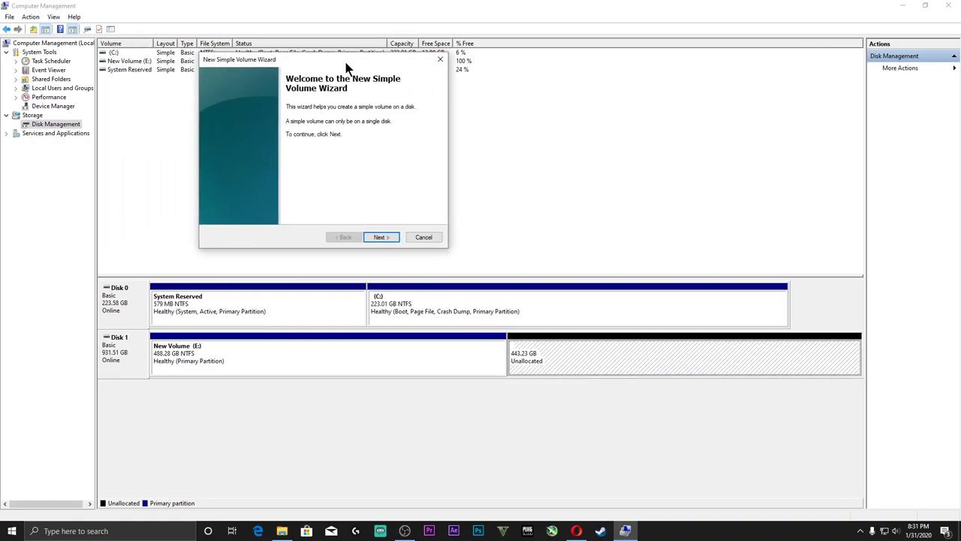
pyautogui.click(381, 236)
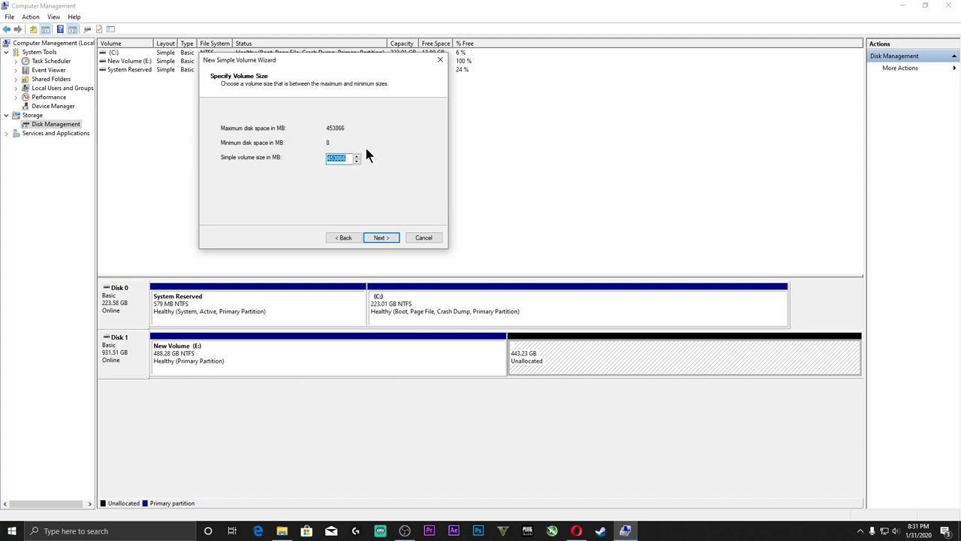
pyautogui.click(376, 237)
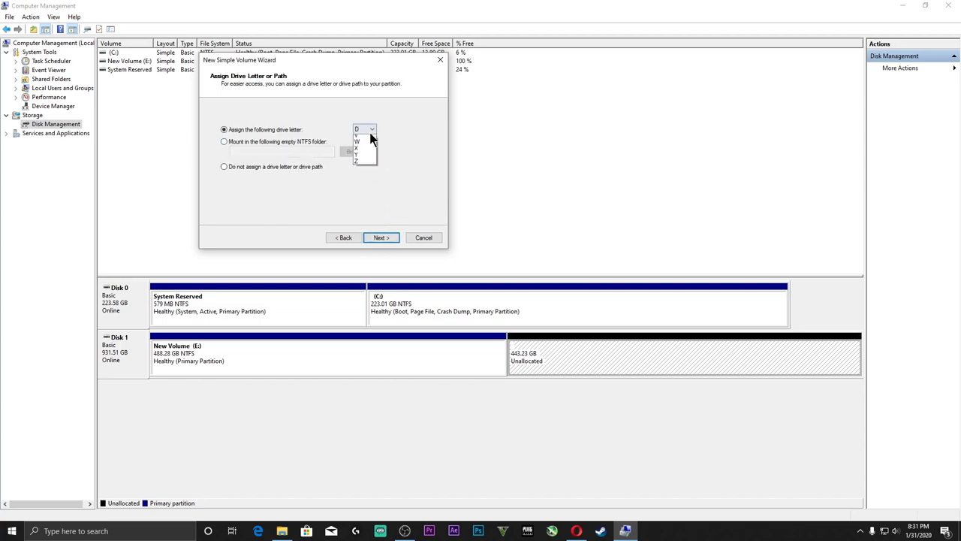
# Assign drive letter F and create the second volume with the default NTFS format settings.
pyautogui.click(366, 159)
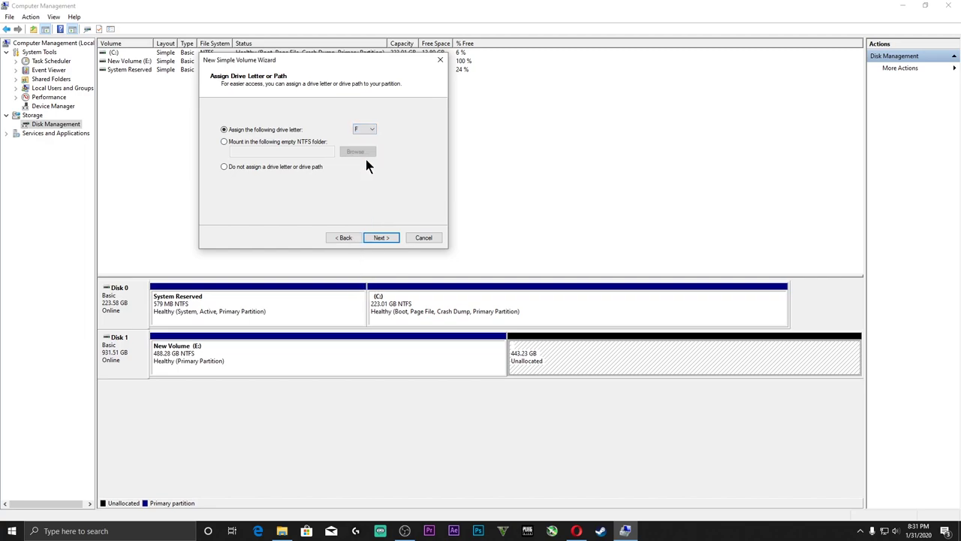
pyautogui.click(382, 238)
pyautogui.click(381, 238)
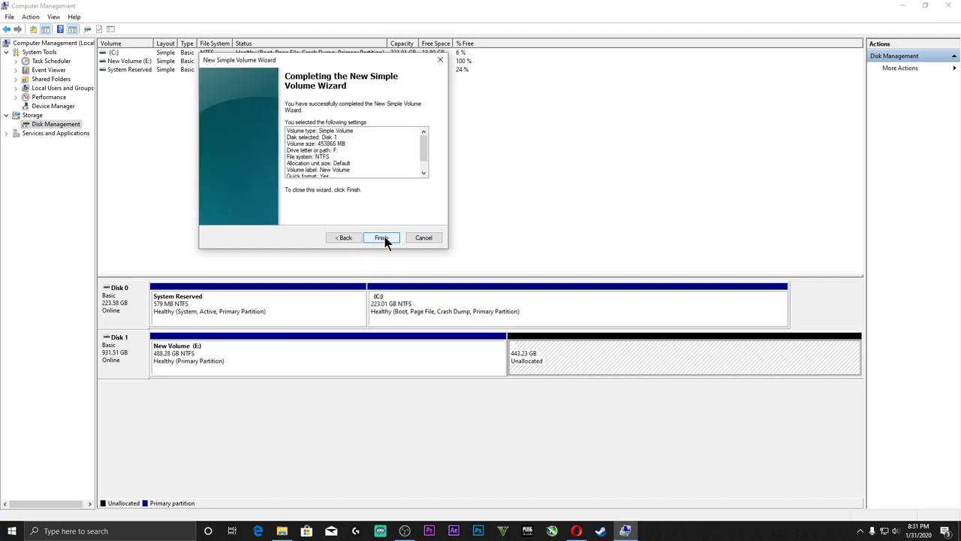
pyautogui.click(382, 237)
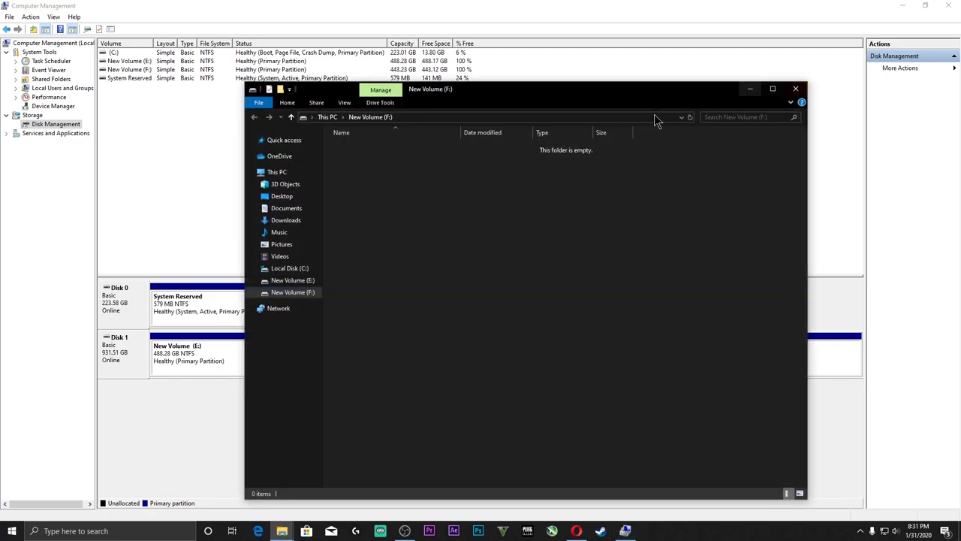
# Check the drive list in This PC in a maximized window and look inside the new E: and F: volumes.
pyautogui.click(325, 116)
pyautogui.click(773, 89)
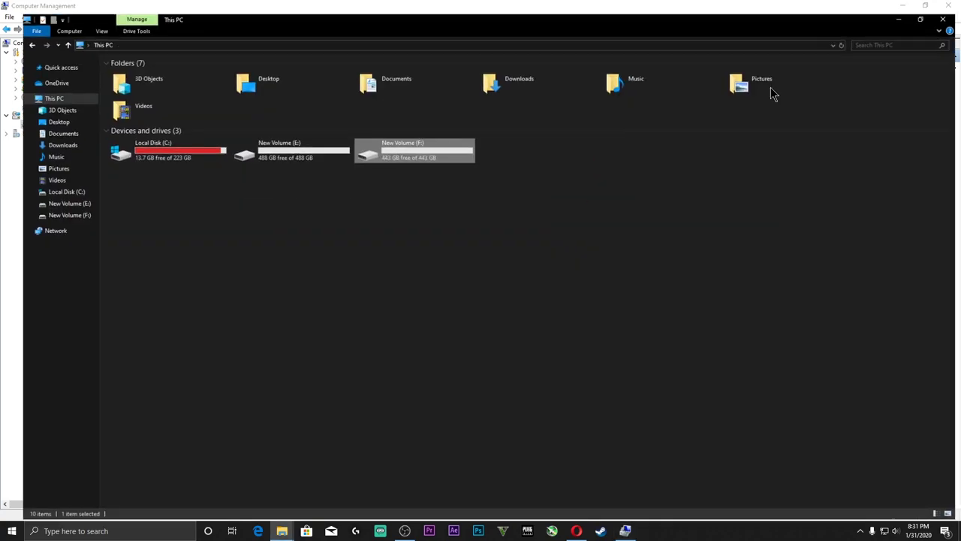
pyautogui.click(472, 190)
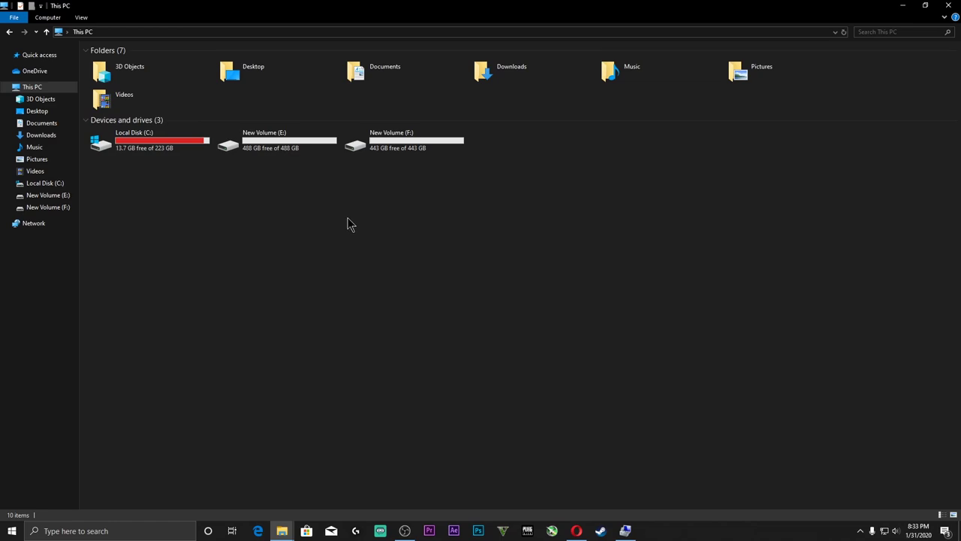
pyautogui.doubleClick(304, 140)
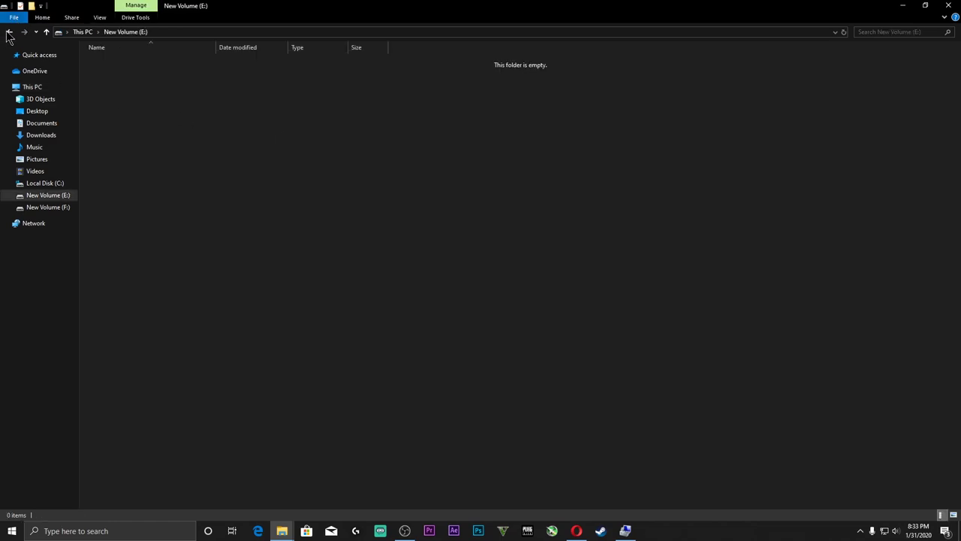
pyautogui.click(10, 32)
pyautogui.doubleClick(371, 141)
pyautogui.click(10, 32)
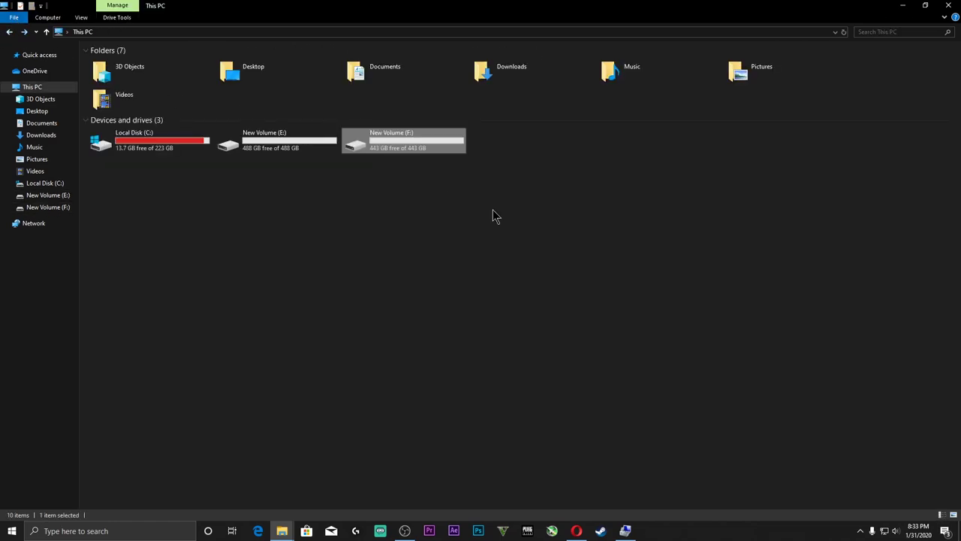